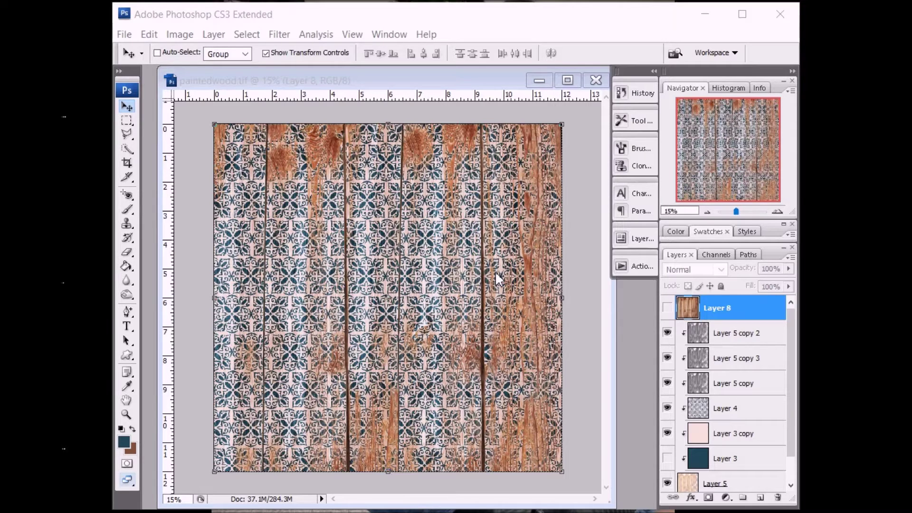
# - Turn on the eye for the plain wood Layer 8 so it covers the tile pattern
pyautogui.click(668, 309)
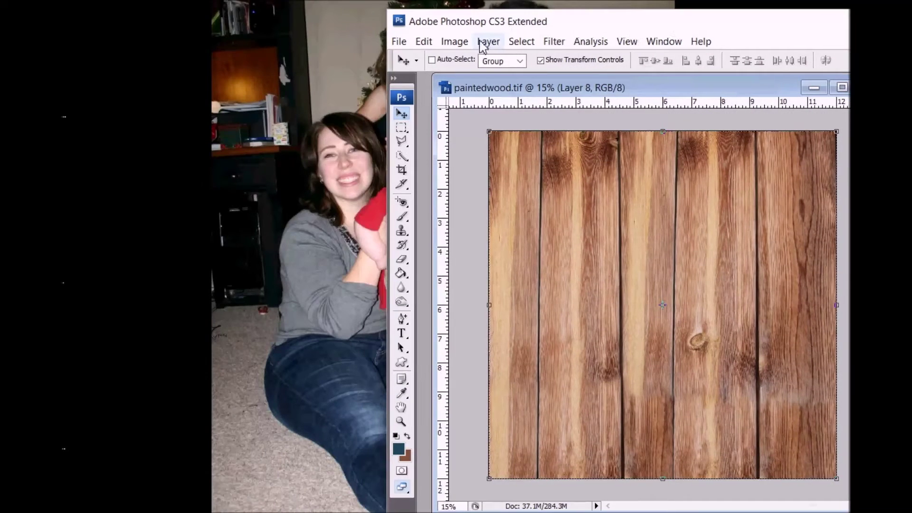
# - Lighten Layer 8's wood with Brightness/Contrast at brightness +55, contrast 0
pyautogui.click(185, 34)
pyautogui.moveTo(434, 84)
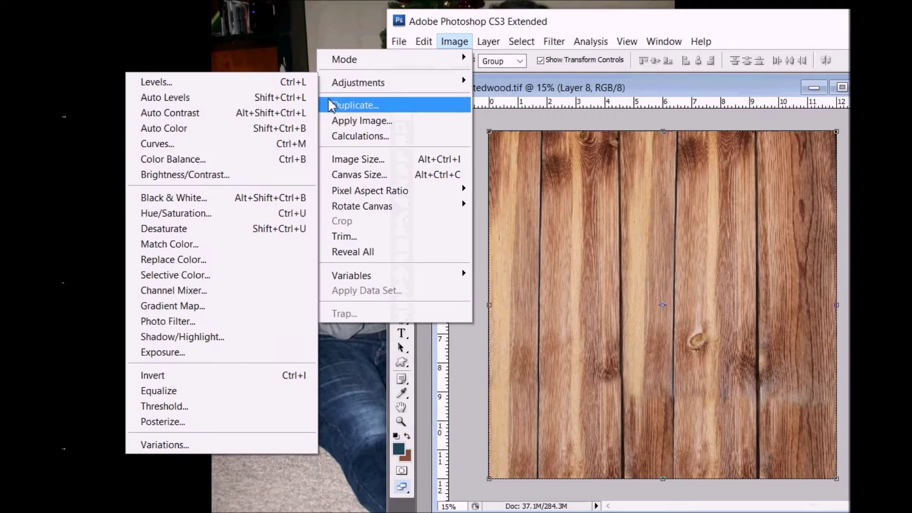
pyautogui.click(225, 177)
pyautogui.moveTo(652, 19); pyautogui.dragTo(367, 16)
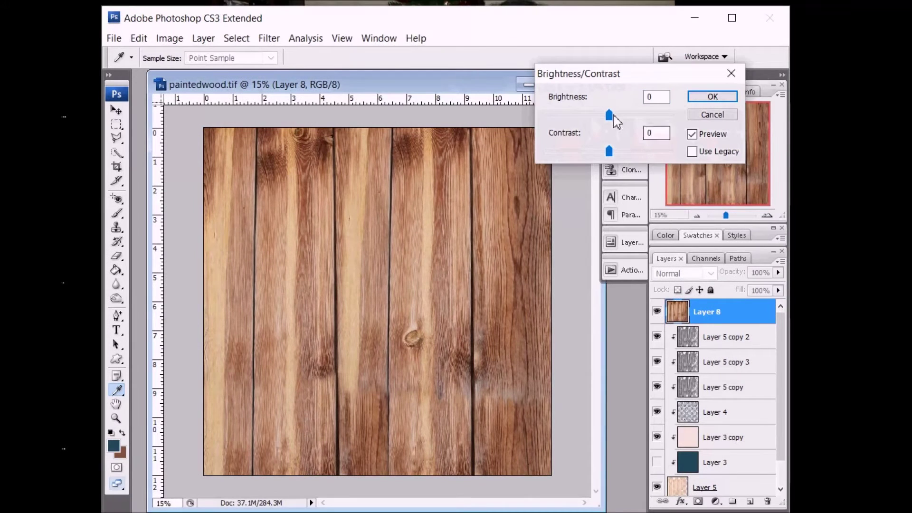
pyautogui.moveTo(609, 115); pyautogui.dragTo(634, 119)
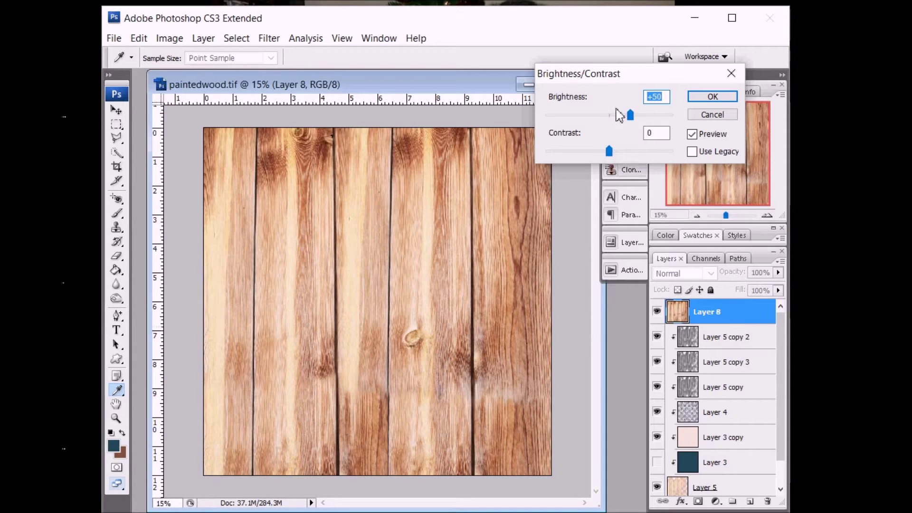
pyautogui.moveTo(631, 115); pyautogui.dragTo(633, 115)
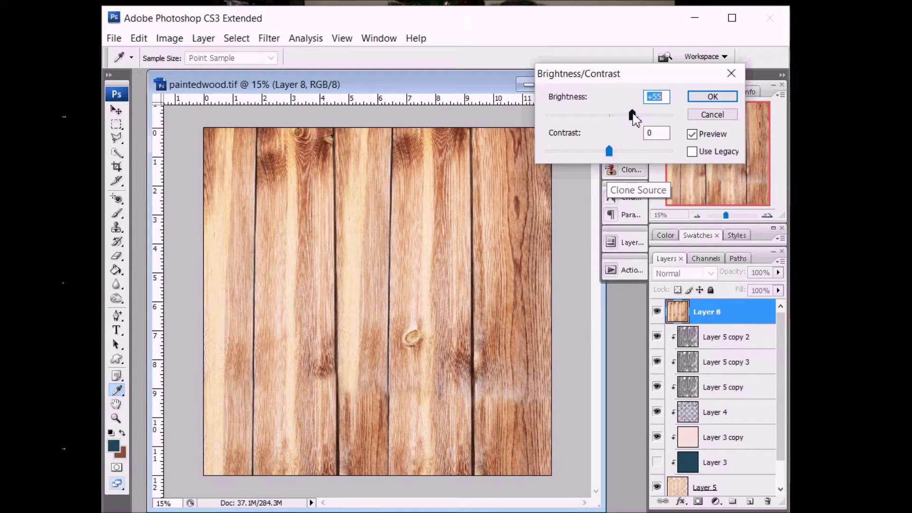
pyautogui.click(713, 97)
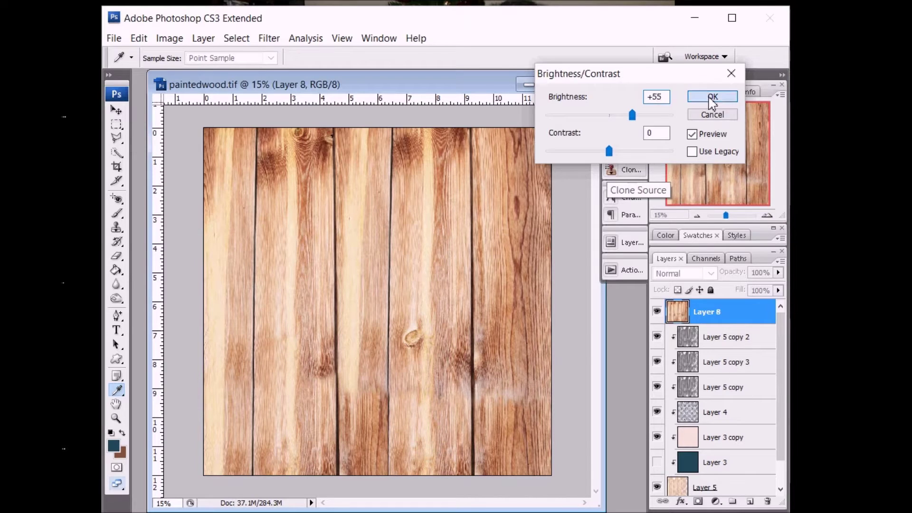
pyautogui.press('v')
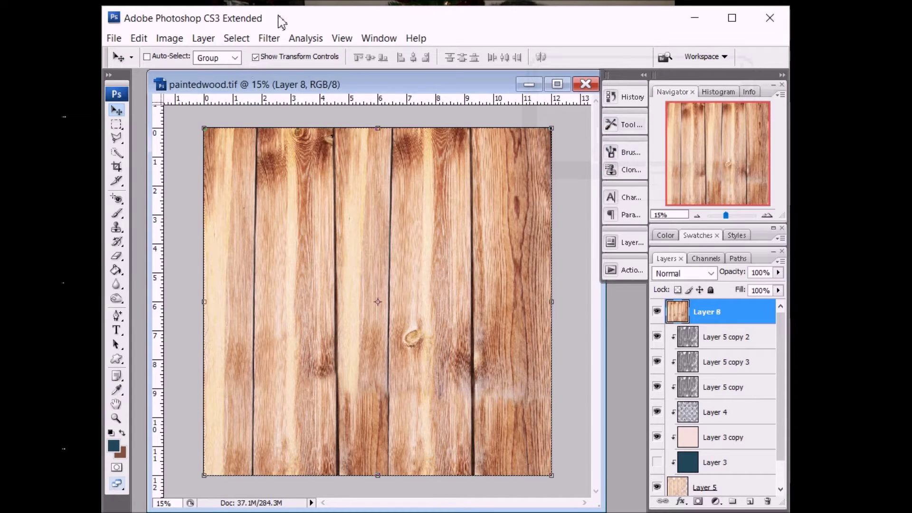
pyautogui.moveTo(285, 20); pyautogui.dragTo(505, 33)
# - Select the wood's highlights with Color Range and copy them to new Layer 9
pyautogui.click(454, 50)
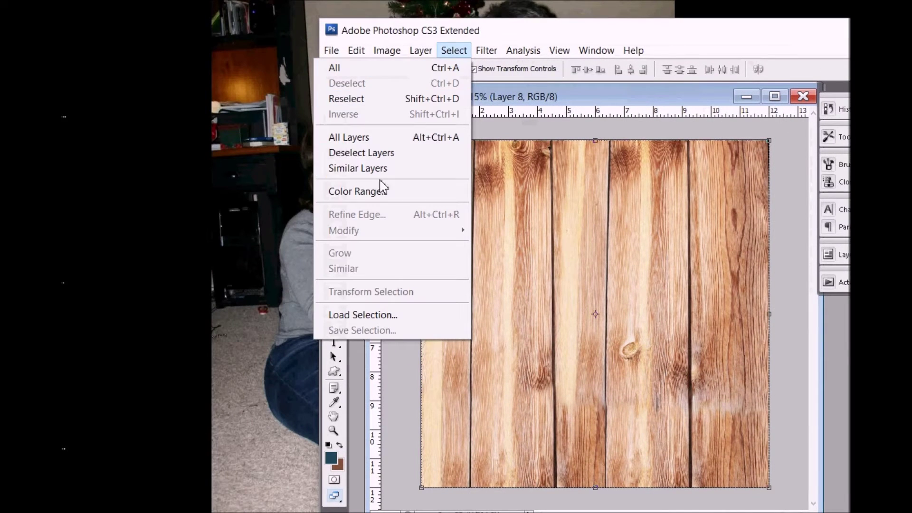
pyautogui.click(379, 192)
pyautogui.moveTo(585, 48); pyautogui.dragTo(372, 33)
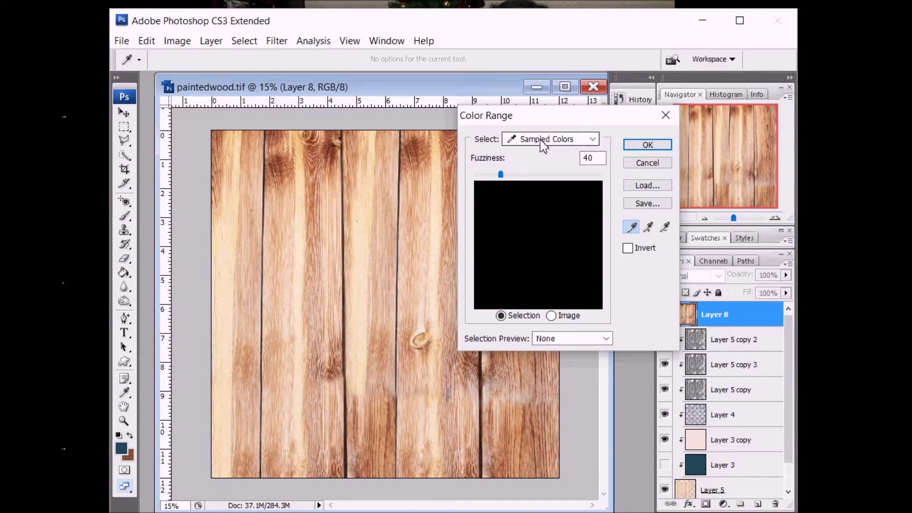
pyautogui.click(543, 143)
pyautogui.click(526, 241)
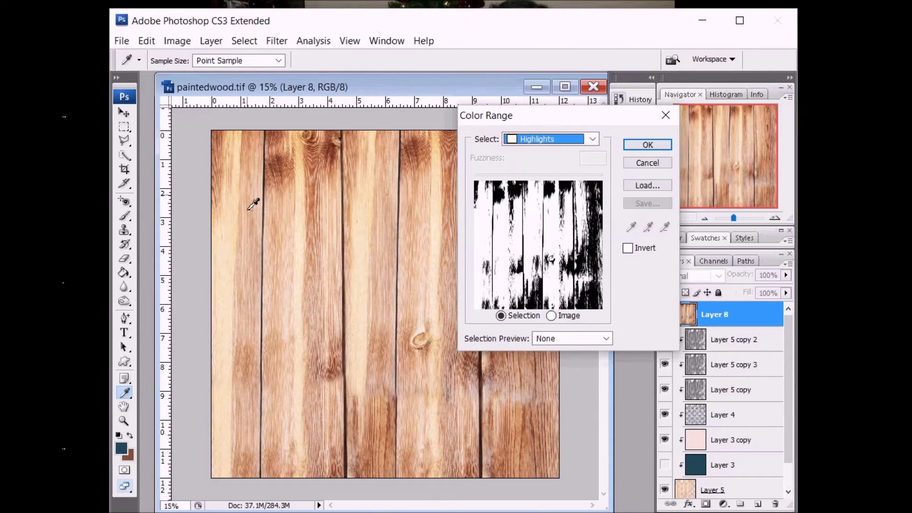
pyautogui.click(641, 148)
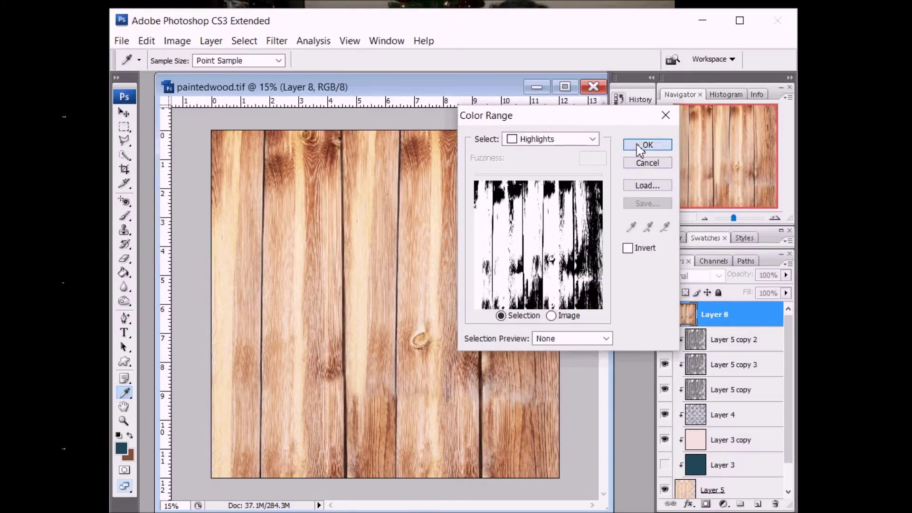
pyautogui.press('v')
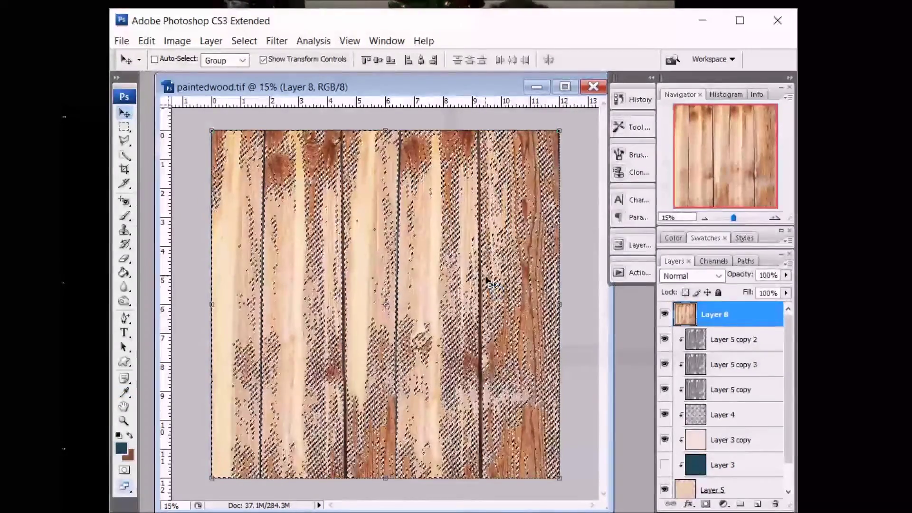
pyautogui.hotkey('ctrl', 'j')
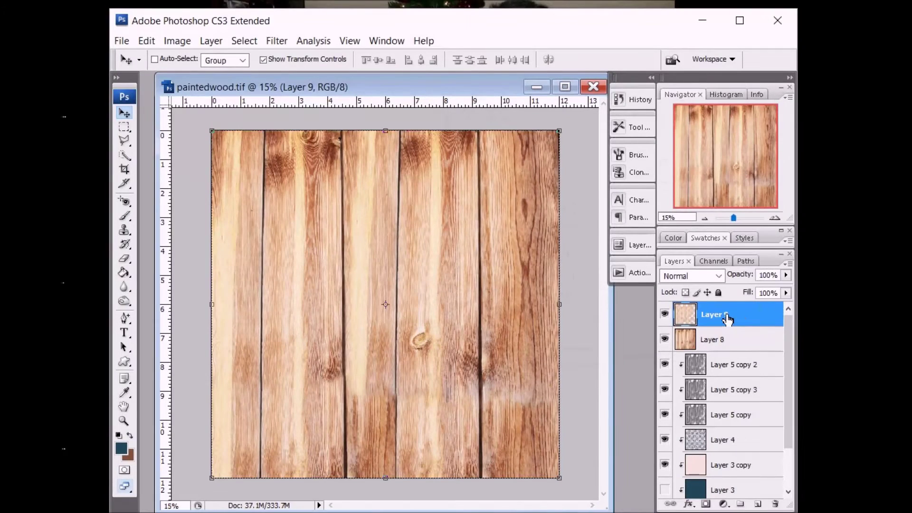
# - Hide Layer 9, then copy Layer 8's Color Range midtones to new Layer 10
pyautogui.click(665, 314)
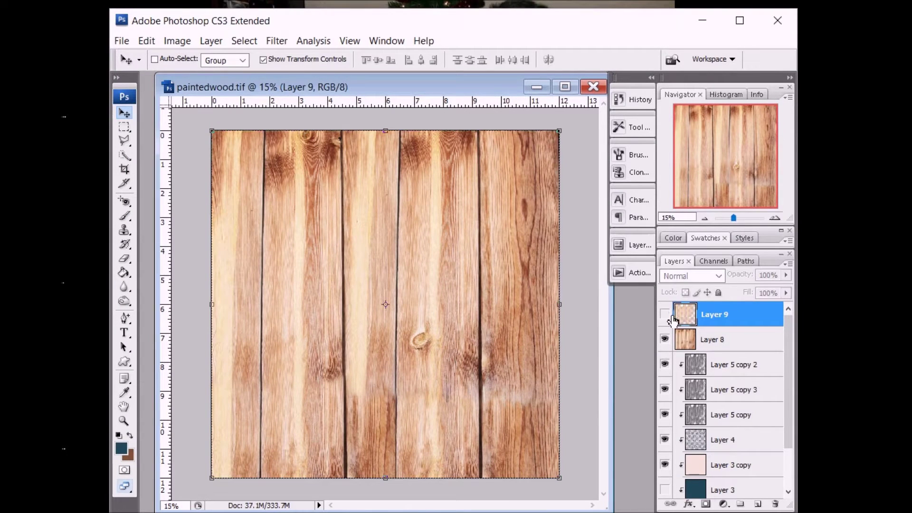
pyautogui.click(713, 345)
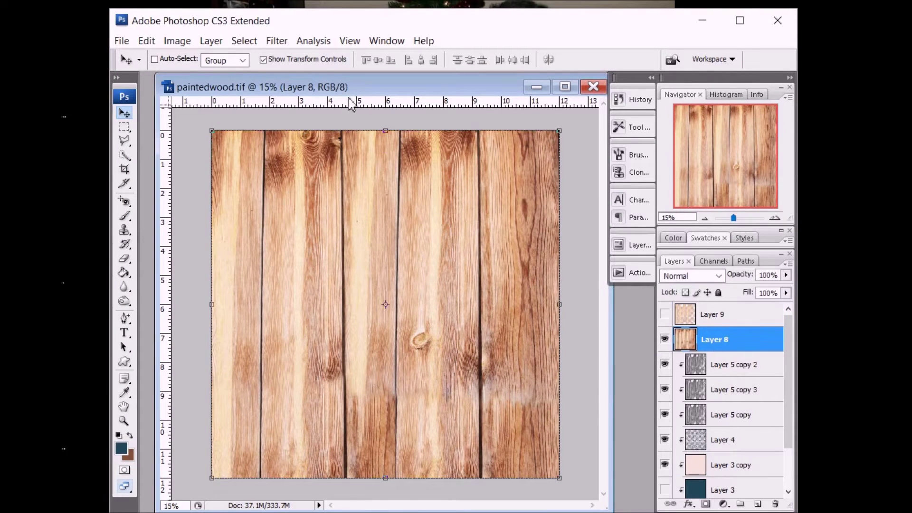
pyautogui.click(247, 42)
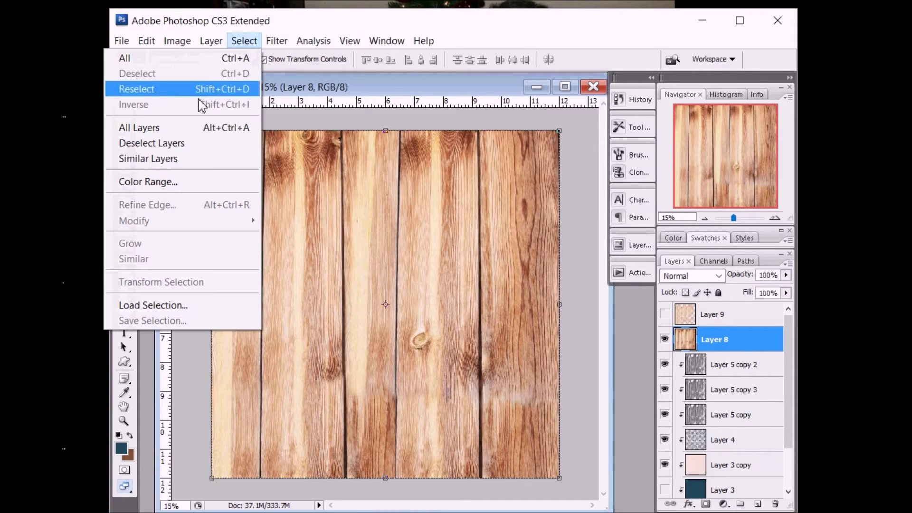
pyautogui.click(190, 182)
pyautogui.click(547, 139)
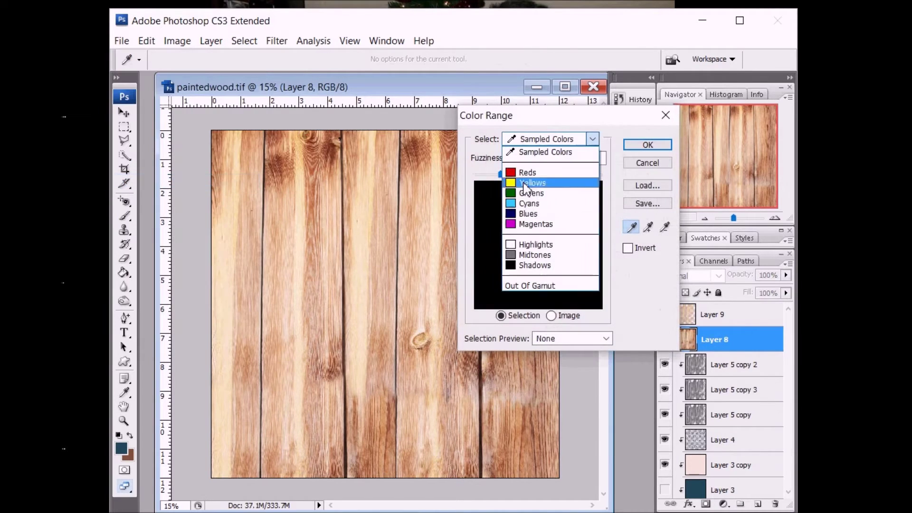
pyautogui.click(520, 257)
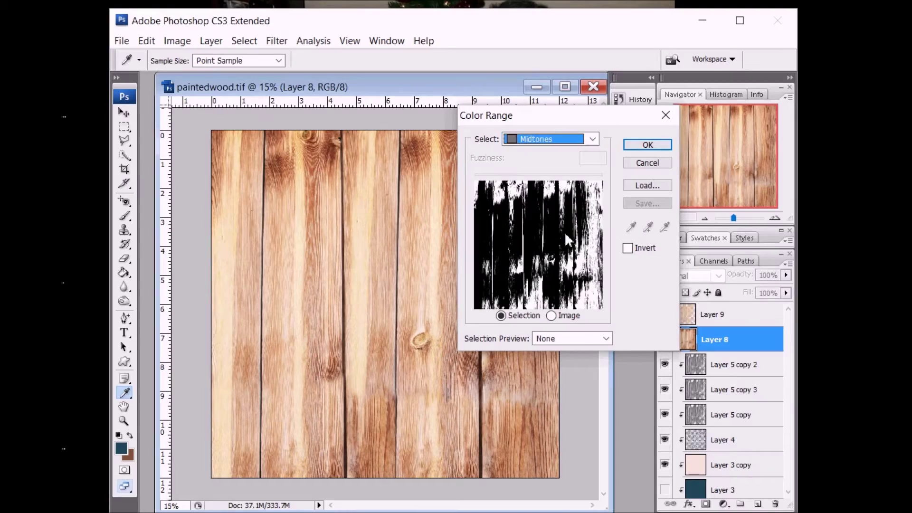
pyautogui.click(649, 145)
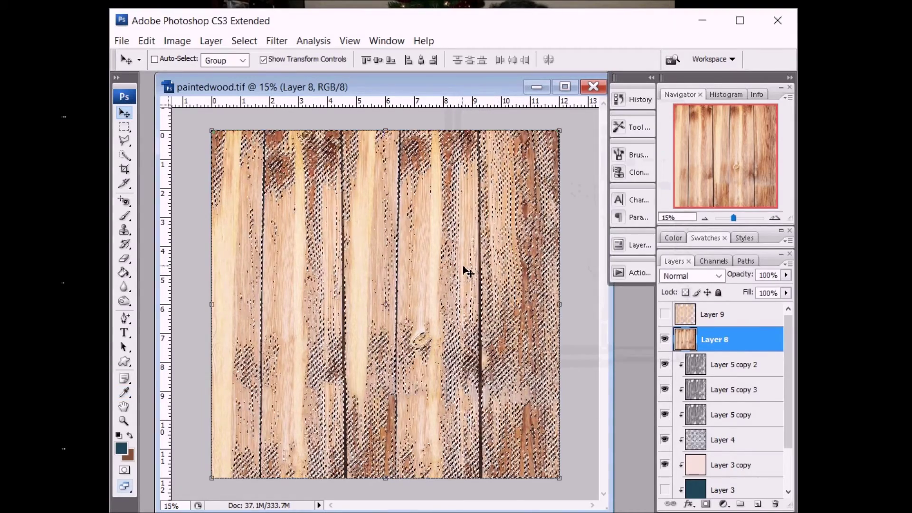
pyautogui.hotkey('ctrl', 'j')
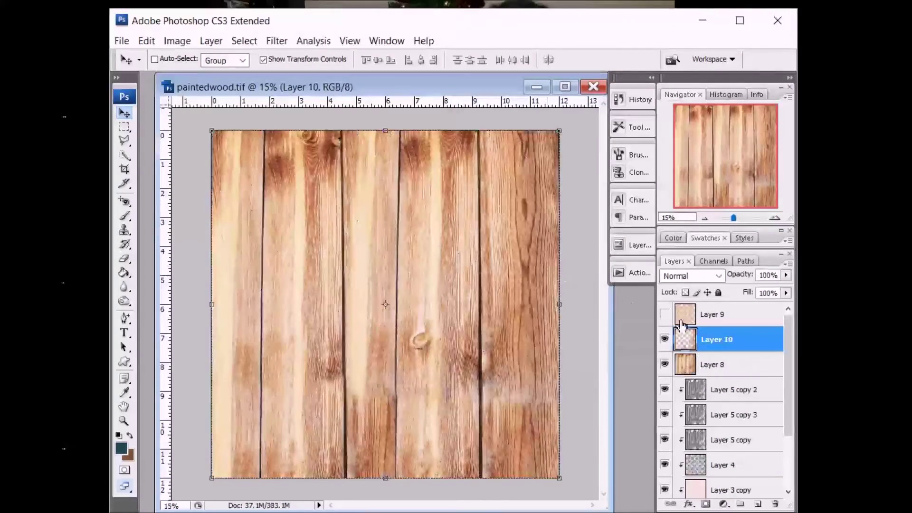
# - Show Layer 9 and merge it with Layer 10, toggling Layer 8 to compare
pyautogui.click(665, 315)
pyautogui.click(730, 319)
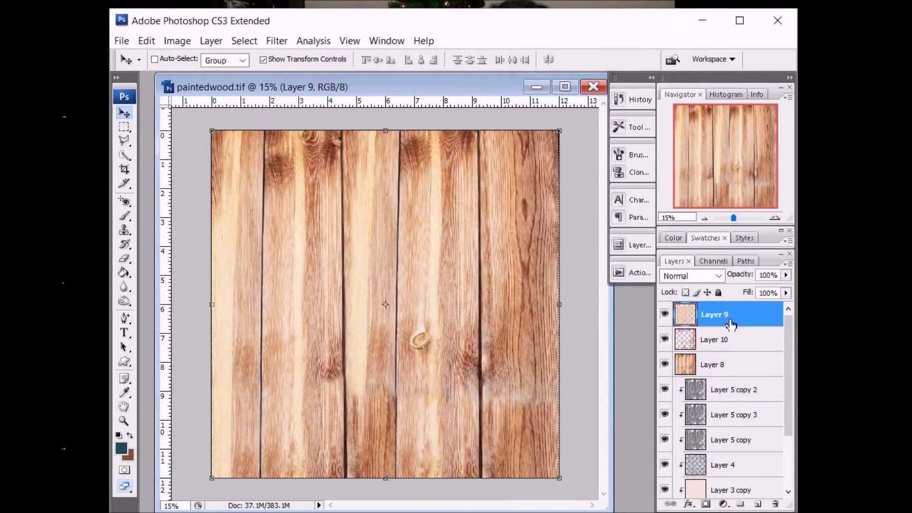
pyautogui.keyDown('shift'); pyautogui.click(727, 341); pyautogui.keyUp('shift')
pyautogui.rightClick(723, 341)
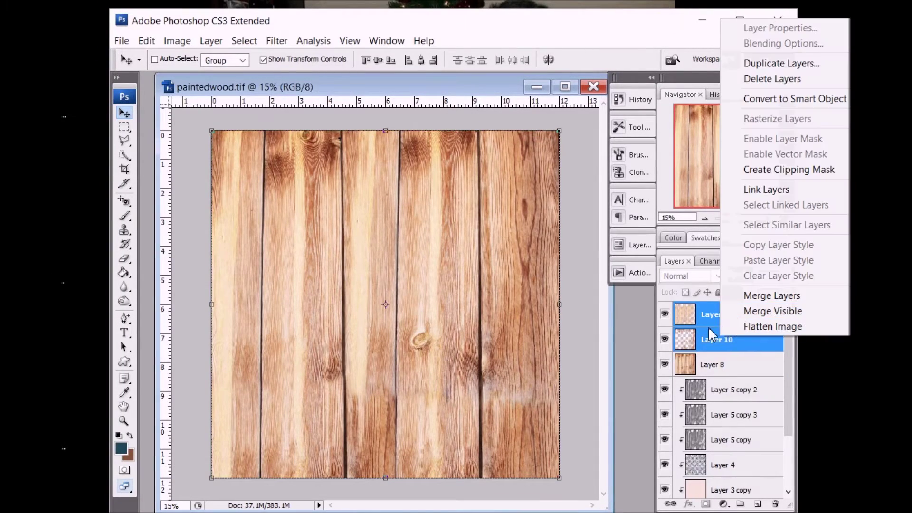
pyautogui.click(750, 297)
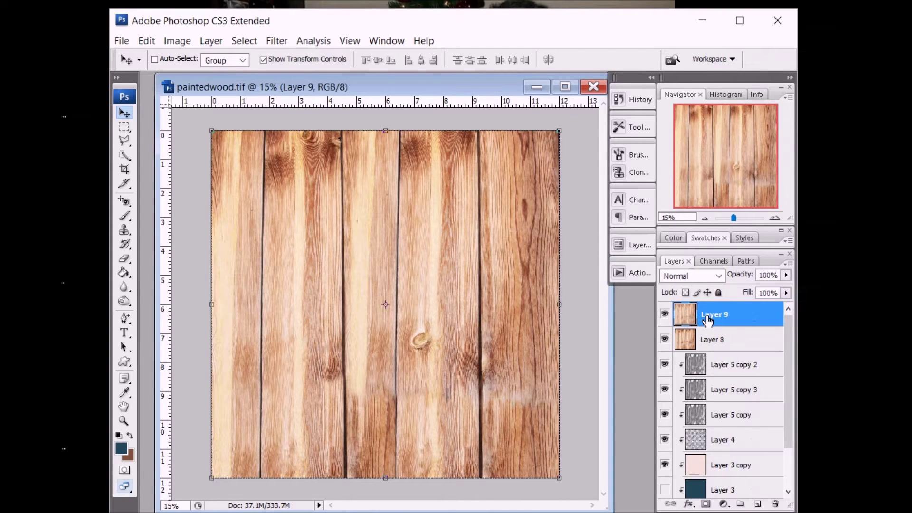
pyautogui.click(665, 340)
pyautogui.click(671, 340)
pyautogui.click(666, 340)
# - Desaturate the merged Layer 9 to turn the wood grey
pyautogui.moveTo(229, 21); pyautogui.dragTo(516, 31)
pyautogui.click(477, 51)
pyautogui.moveTo(380, 91)
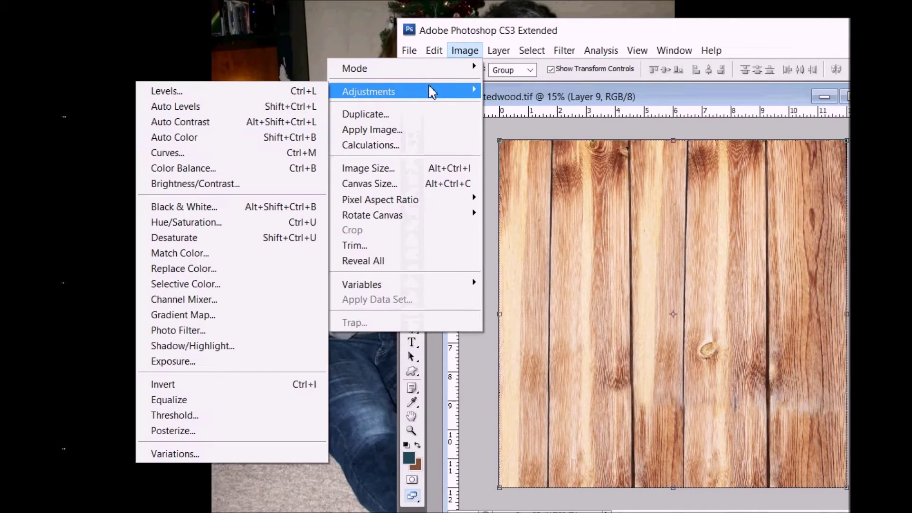
pyautogui.click(230, 237)
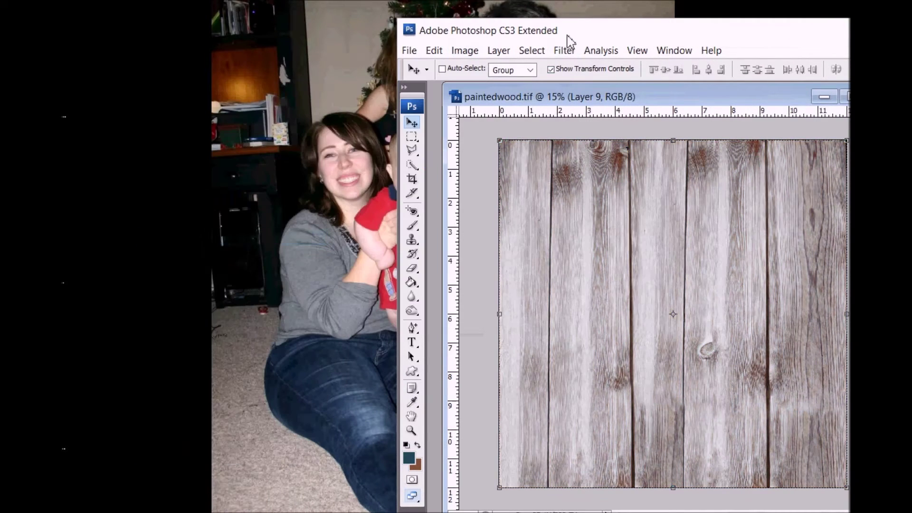
pyautogui.moveTo(569, 36); pyautogui.dragTo(255, 24)
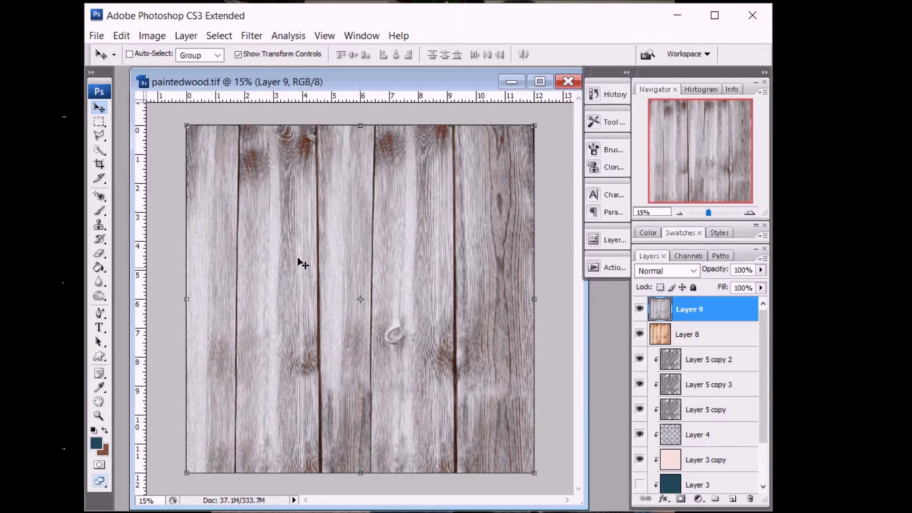
# - Apply Levels to Layer 9 with the midtone input set to 0.56
pyautogui.click(152, 36)
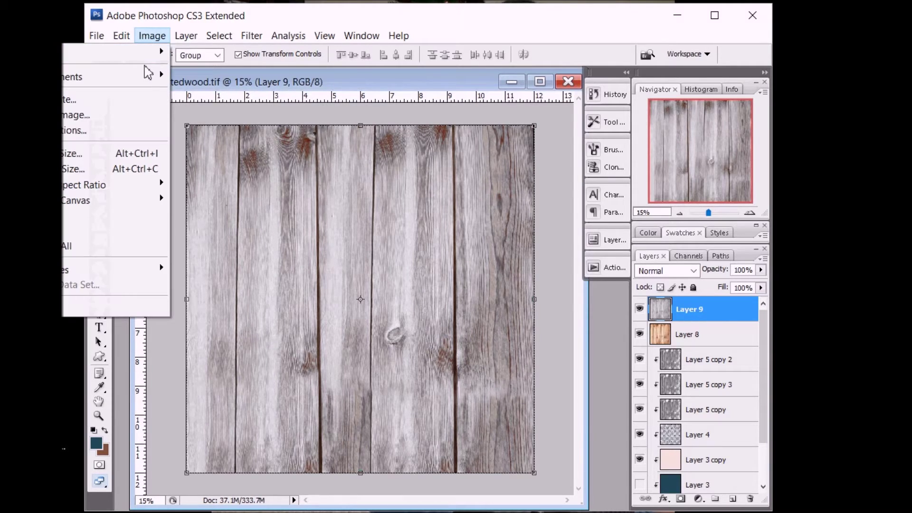
pyautogui.moveTo(152, 76)
pyautogui.click(200, 76)
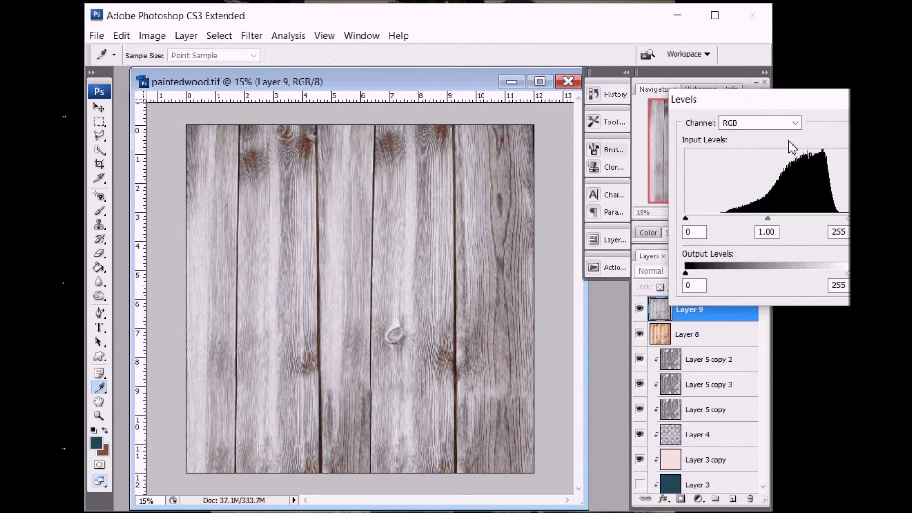
pyautogui.moveTo(763, 106); pyautogui.dragTo(363, 142)
pyautogui.moveTo(367, 252); pyautogui.dragTo(396, 260)
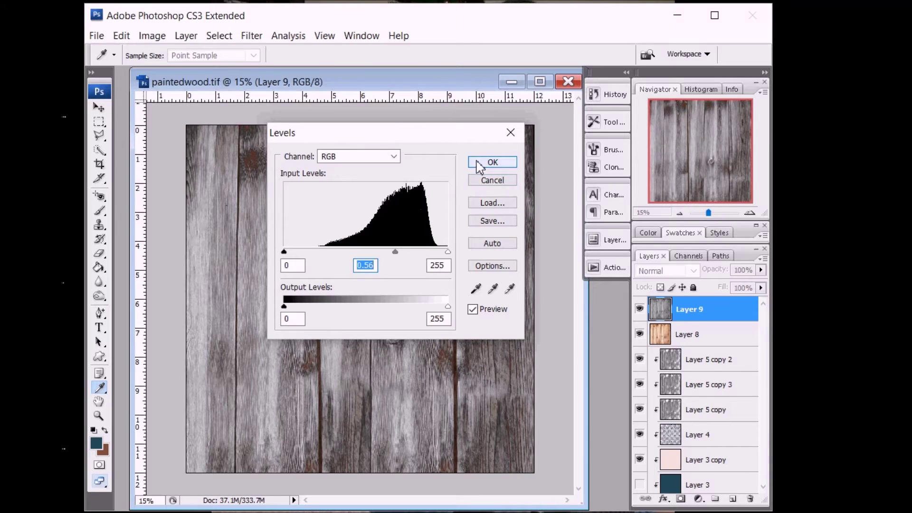
pyautogui.click(492, 163)
# - Move Layer 4 and Layer 3 copy above the wood layers at the top of the stack
pyautogui.press('v')
pyautogui.click(711, 446)
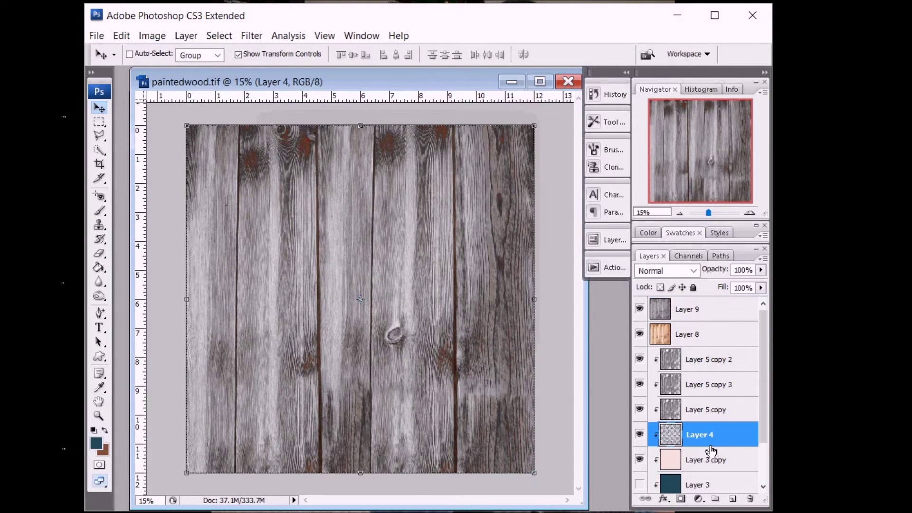
pyautogui.keyDown('shift'); pyautogui.click(711, 460); pyautogui.keyUp('shift')
pyautogui.moveTo(712, 446); pyautogui.dragTo(714, 311)
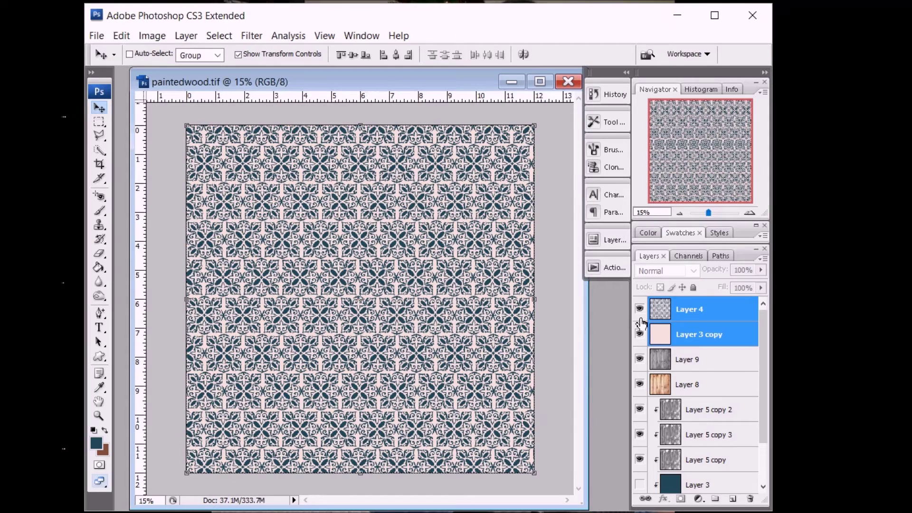
# - Open the Duplicate Layer dialog for Layer 9
pyautogui.click(695, 363)
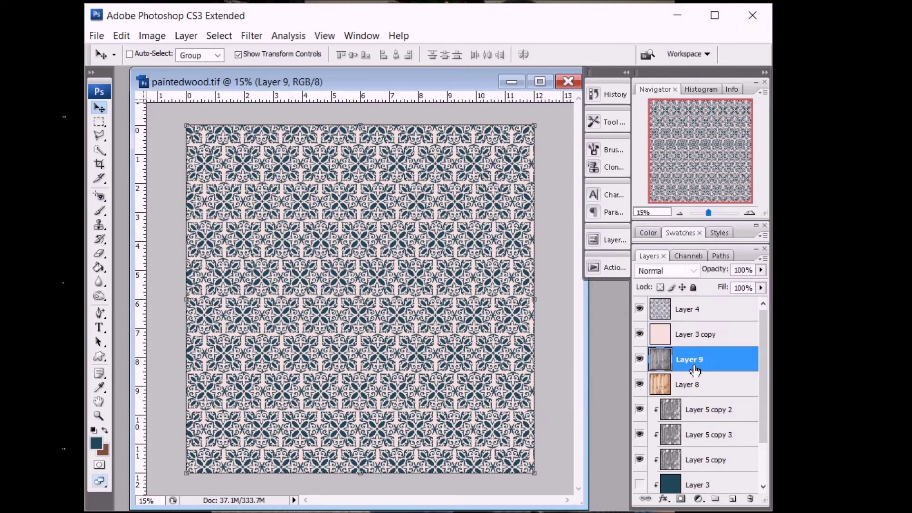
pyautogui.rightClick(693, 362)
pyautogui.click(754, 86)
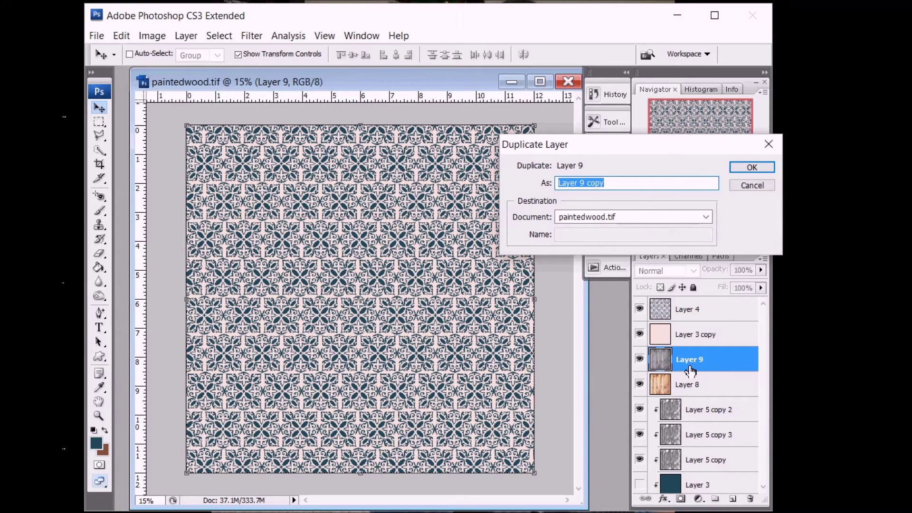
# - Create Layer 9 copy, copy 2 and copy 3 at the top of the layer stack
pyautogui.click(751, 166)
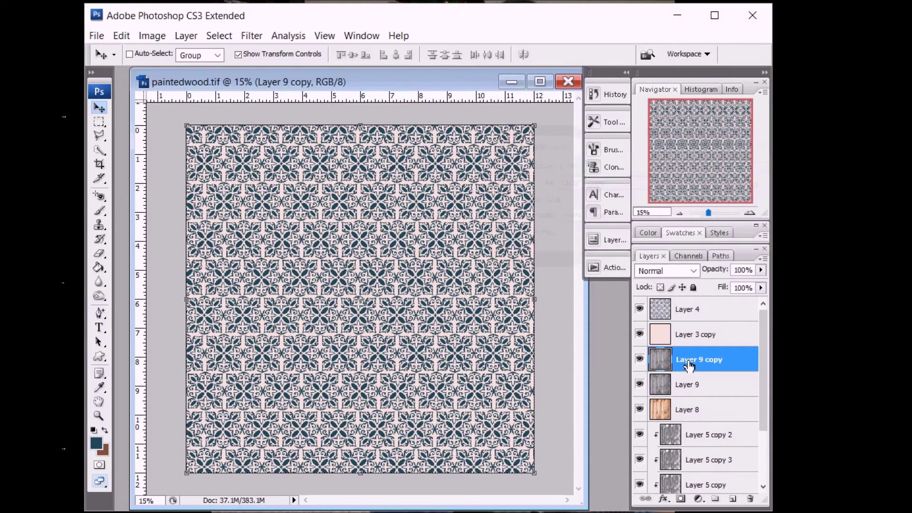
pyautogui.moveTo(692, 360); pyautogui.dragTo(690, 316)
pyautogui.rightClick(690, 316)
pyautogui.click(744, 39)
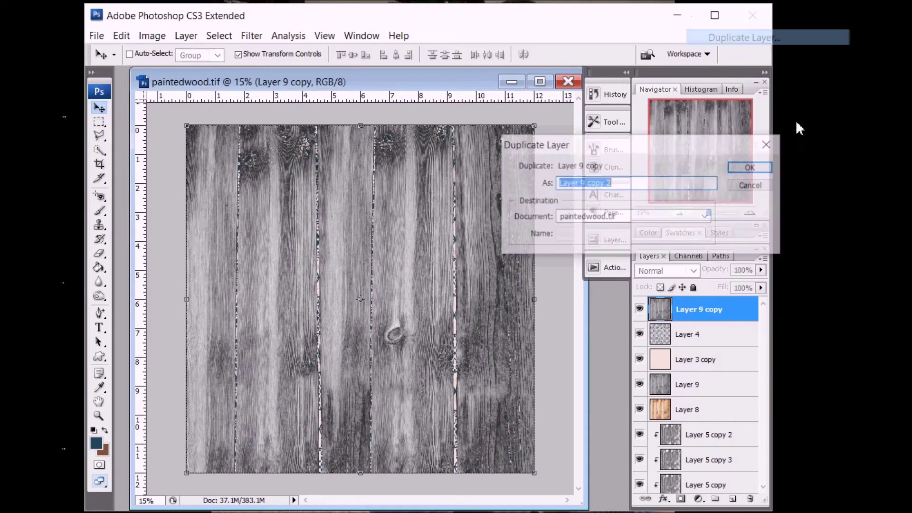
pyautogui.click(753, 167)
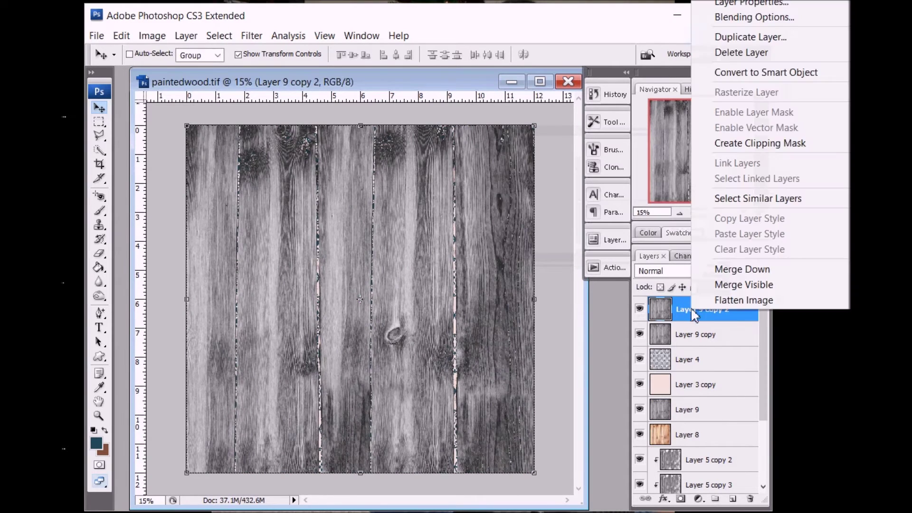
pyautogui.click(761, 37)
pyautogui.click(748, 169)
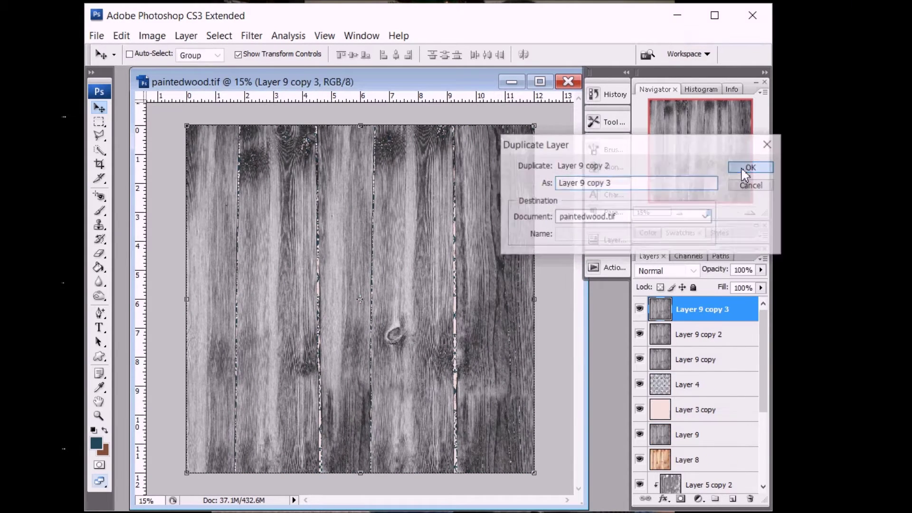
# - Blend Layer 9 copy 3 as Overlay and Layer 9 copy 2 as Soft Light at 50%
pyautogui.click(663, 275)
pyautogui.click(681, 278)
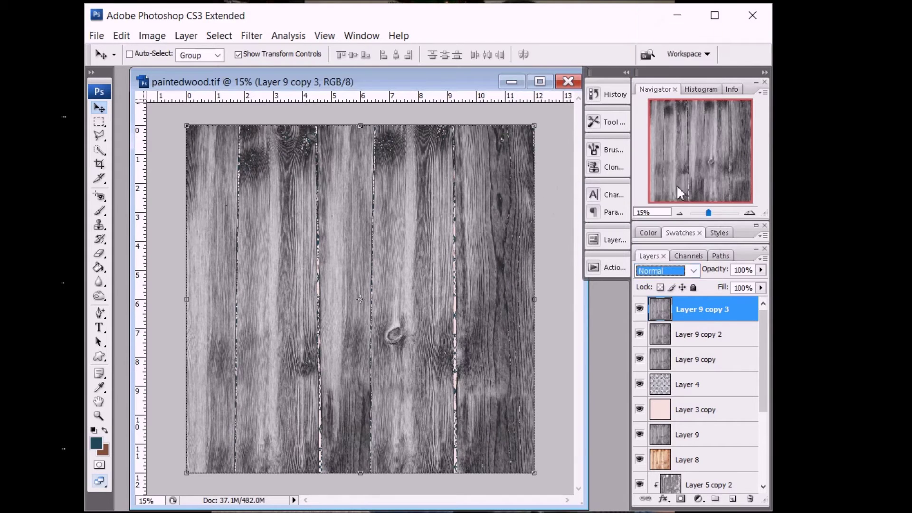
pyautogui.click(681, 276)
pyautogui.click(651, 96)
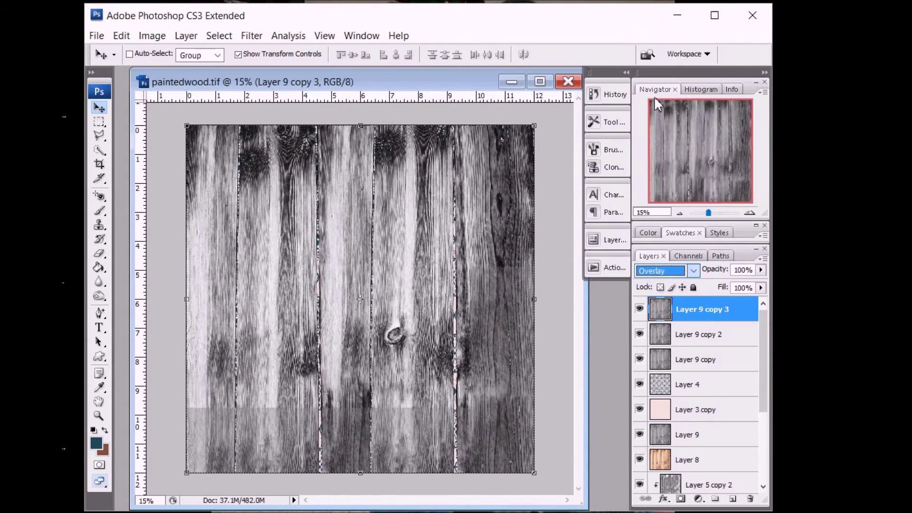
pyautogui.click(703, 334)
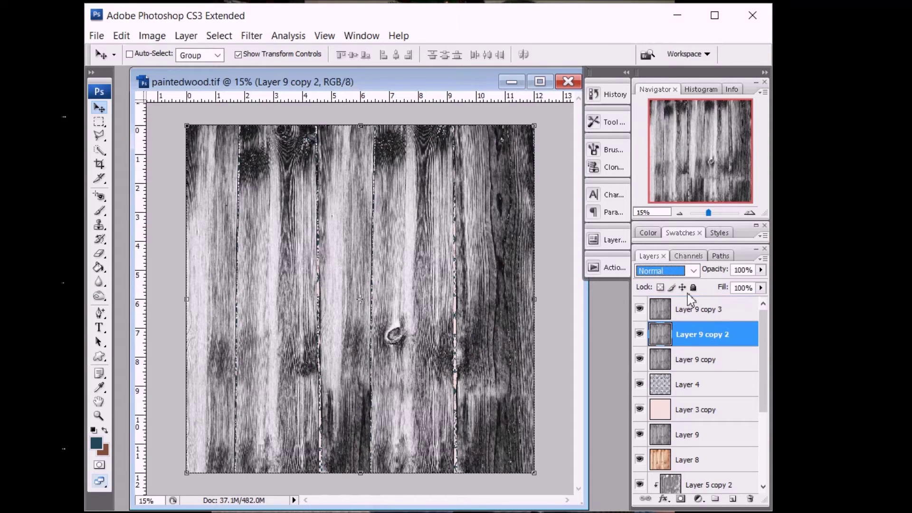
pyautogui.click(670, 271)
pyautogui.click(675, 116)
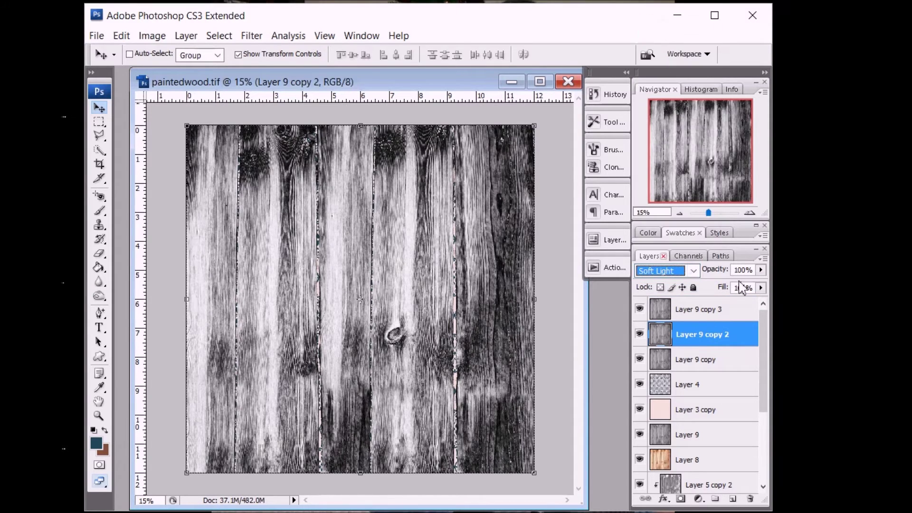
pyautogui.click(713, 272)
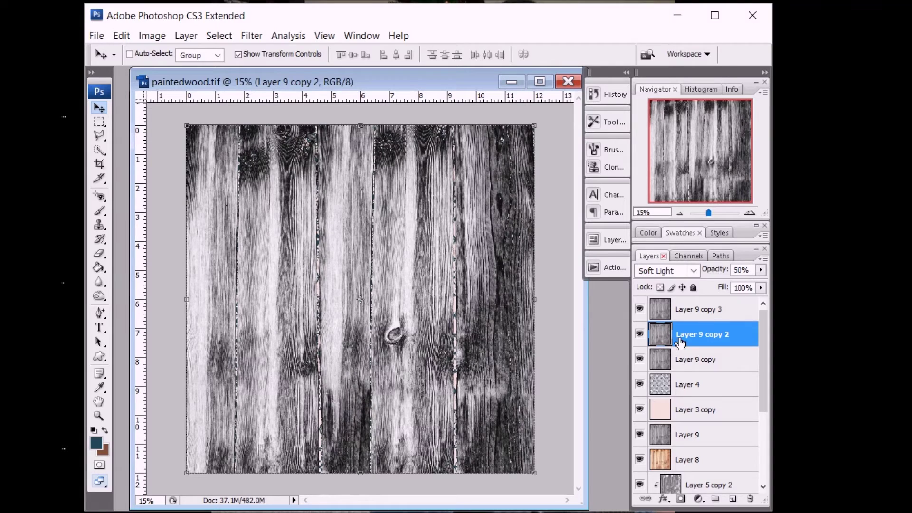
# - Set Layer 9 copy to Linear Burn at 35% opacity
pyautogui.click(683, 362)
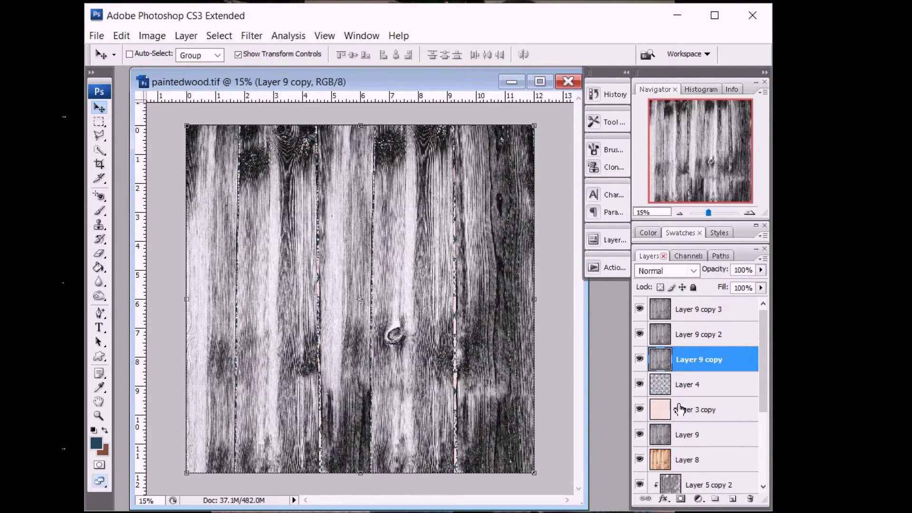
pyautogui.click(695, 272)
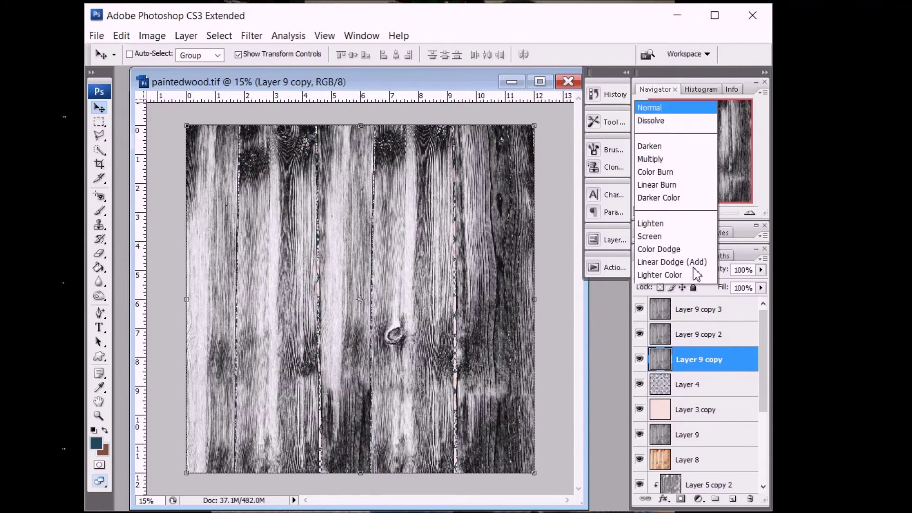
pyautogui.scroll(-5, 697, 275)
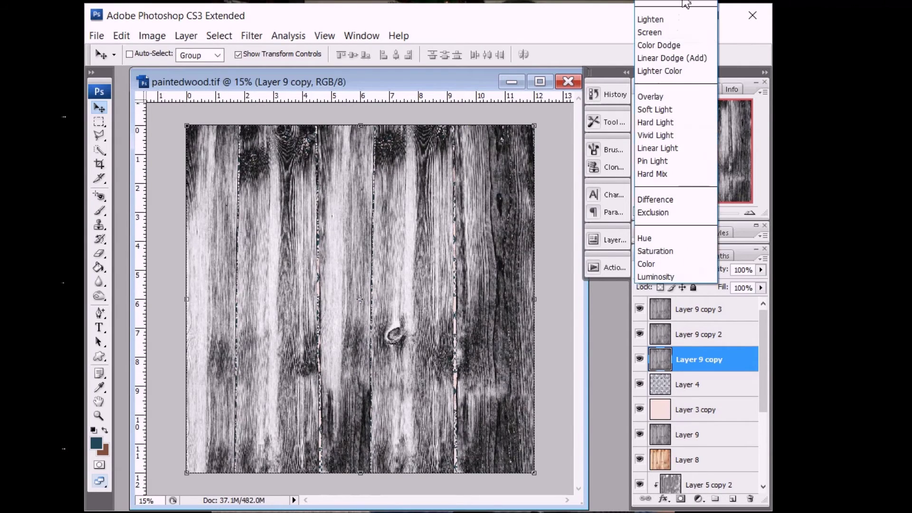
pyautogui.click(725, 287)
pyautogui.click(750, 271)
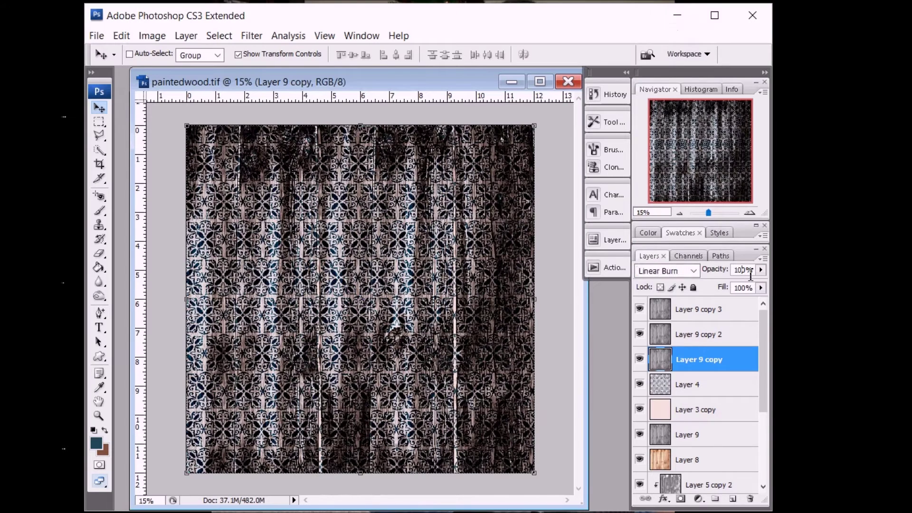
pyautogui.write('35')
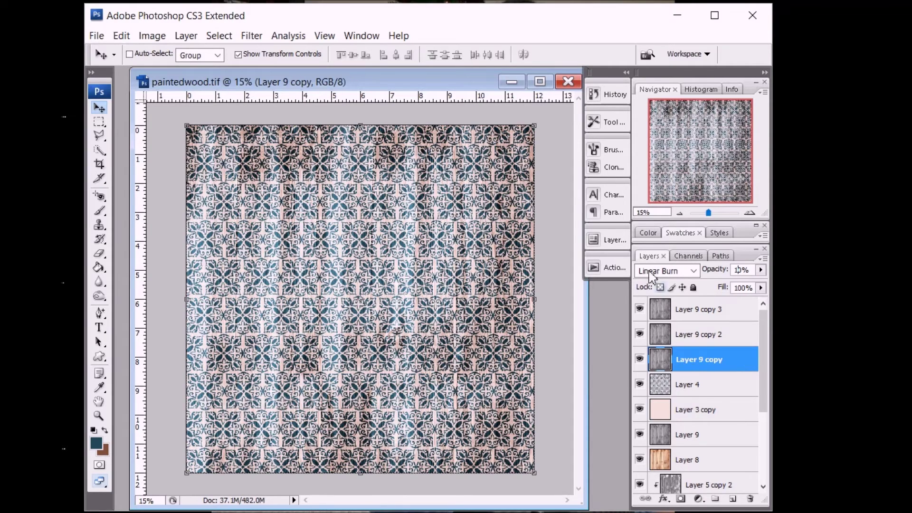
# - Clip Layer 9 copy 3 through Layer 3 copy to Layer 9 as a clipping mask
pyautogui.click(706, 313)
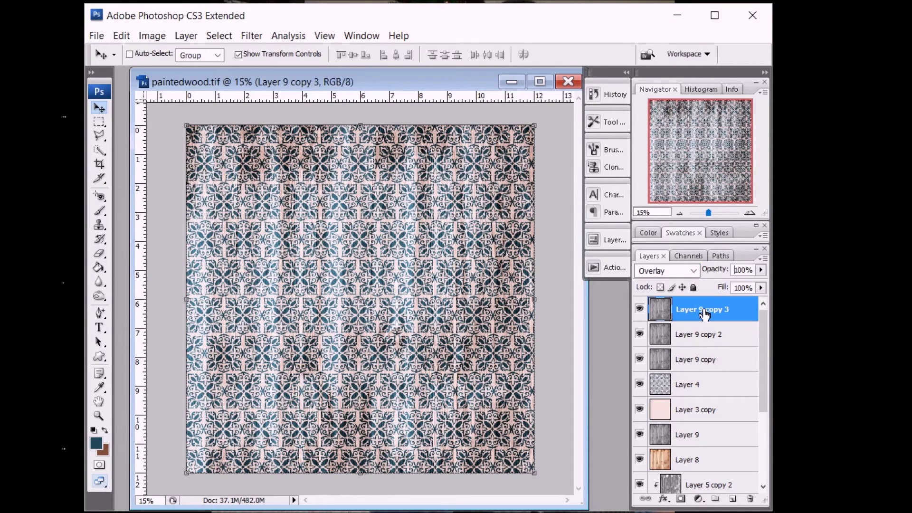
pyautogui.keyDown('shift'); pyautogui.click(689, 409); pyautogui.keyUp('shift')
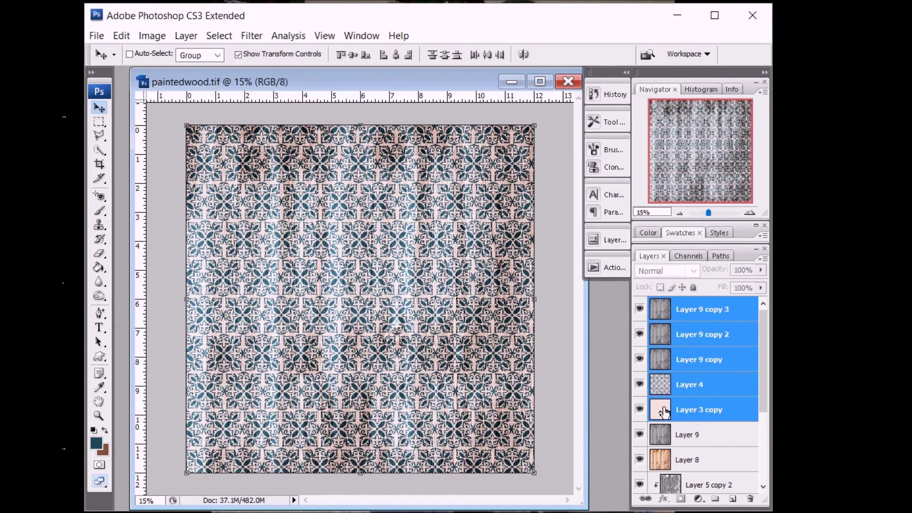
pyautogui.rightClick(691, 413)
pyautogui.click(737, 243)
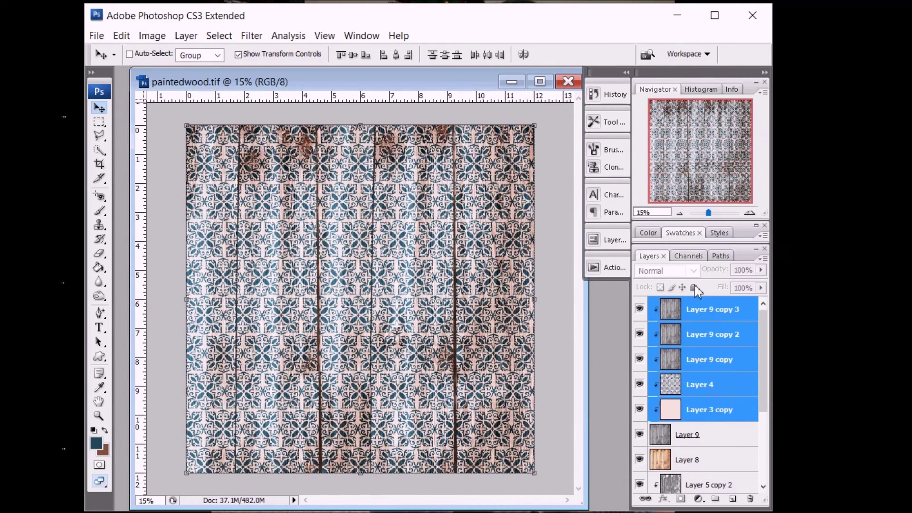
# - Select Layer 9 and view the texture at 100% zoom
pyautogui.click(693, 436)
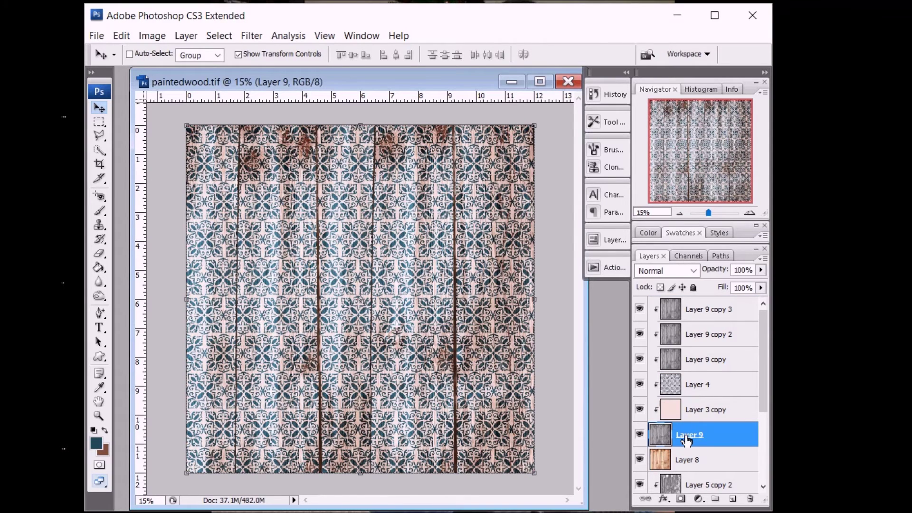
pyautogui.moveTo(164, 501); pyautogui.dragTo(118, 507)
pyautogui.write('100')
pyautogui.press('Return')
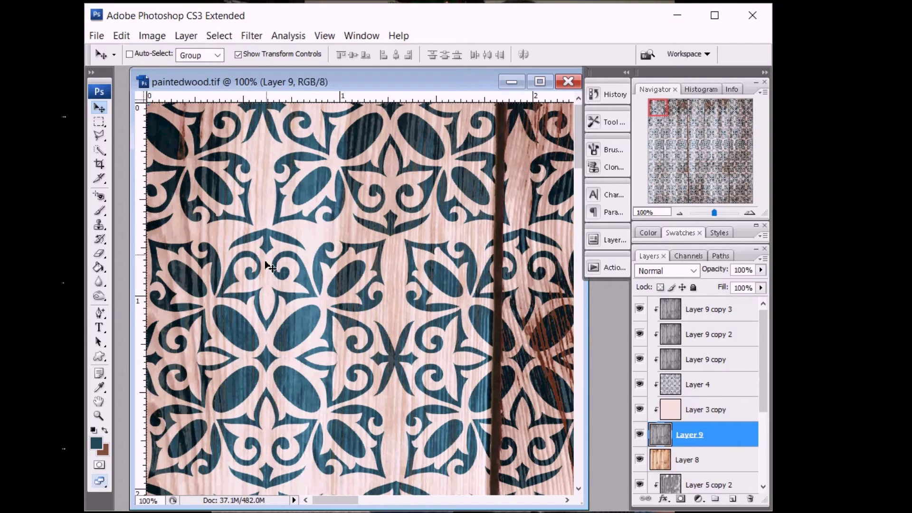
pyautogui.moveTo(308, 503); pyautogui.dragTo(326, 501)
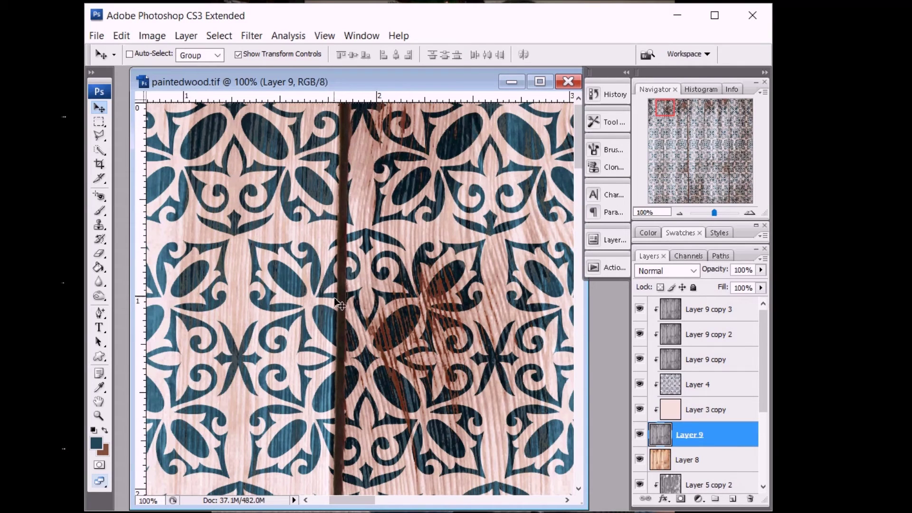
pyautogui.moveTo(352, 501); pyautogui.dragTo(399, 501)
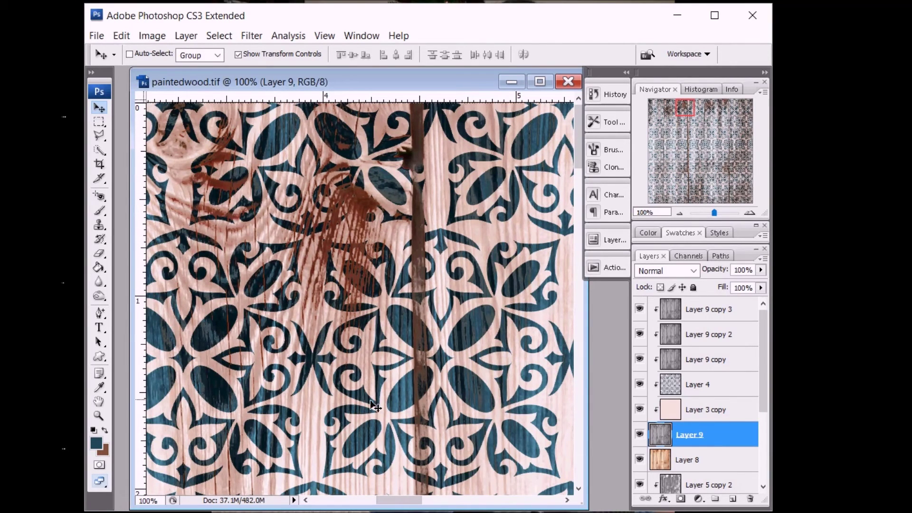
pyautogui.moveTo(399, 496); pyautogui.dragTo(536, 502)
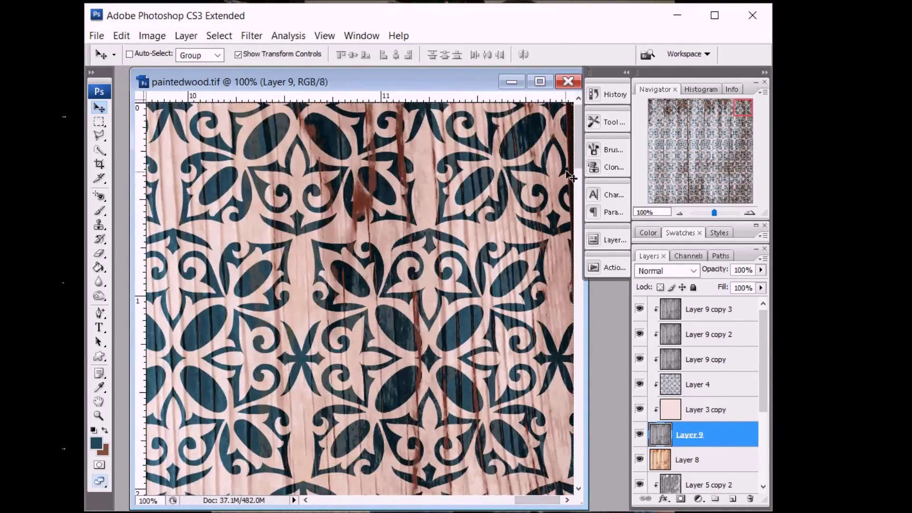
pyautogui.moveTo(579, 162); pyautogui.dragTo(579, 469)
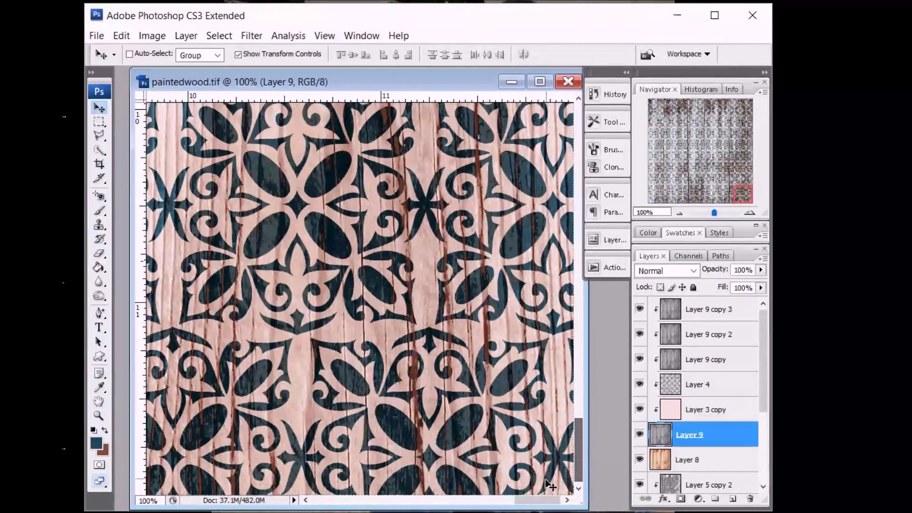
pyautogui.moveTo(537, 502); pyautogui.dragTo(314, 494)
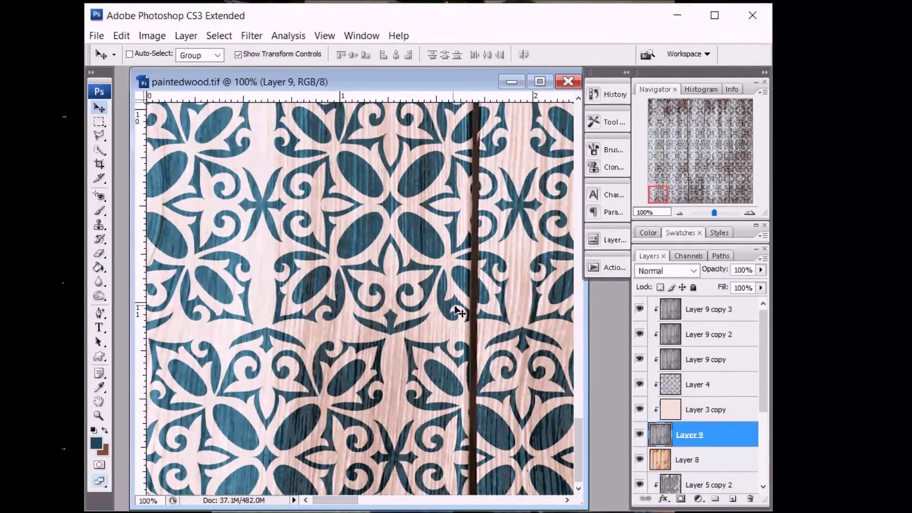